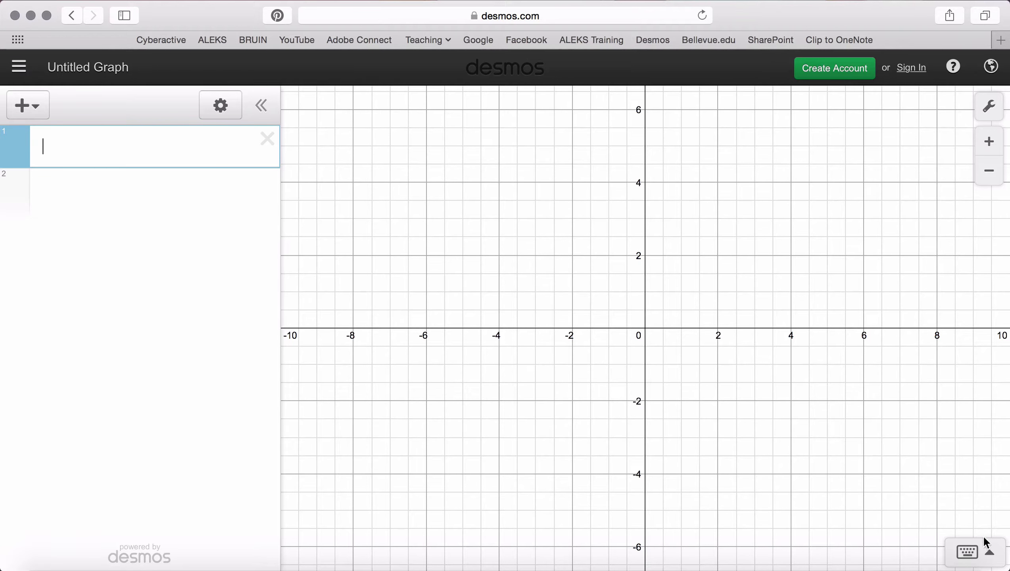
pyautogui.click(991, 556)
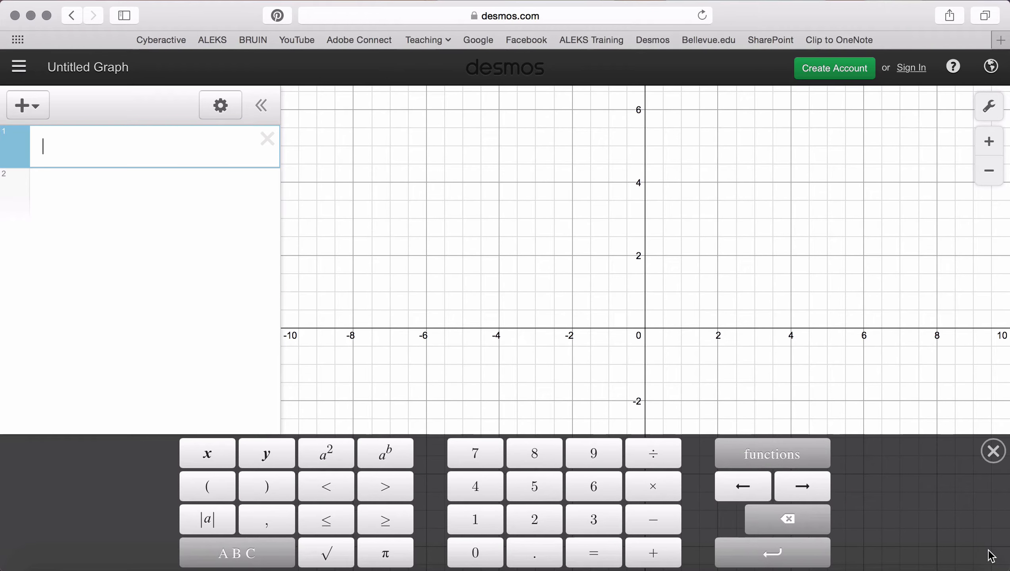
pyautogui.click(993, 452)
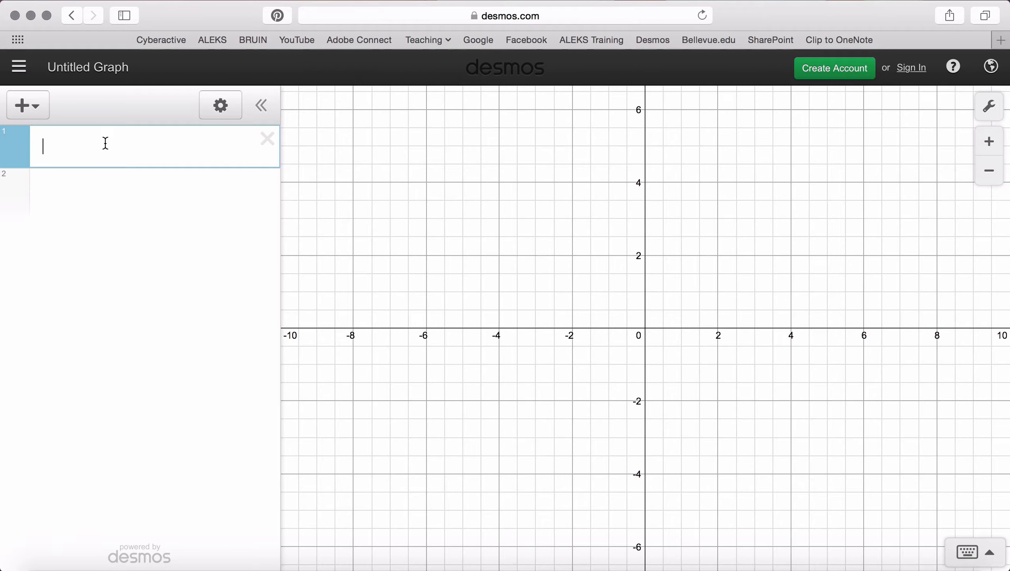
# Graph the line y = 1/2 x − 4 in the first expression, with x outside the fraction.
pyautogui.write('y=1/')
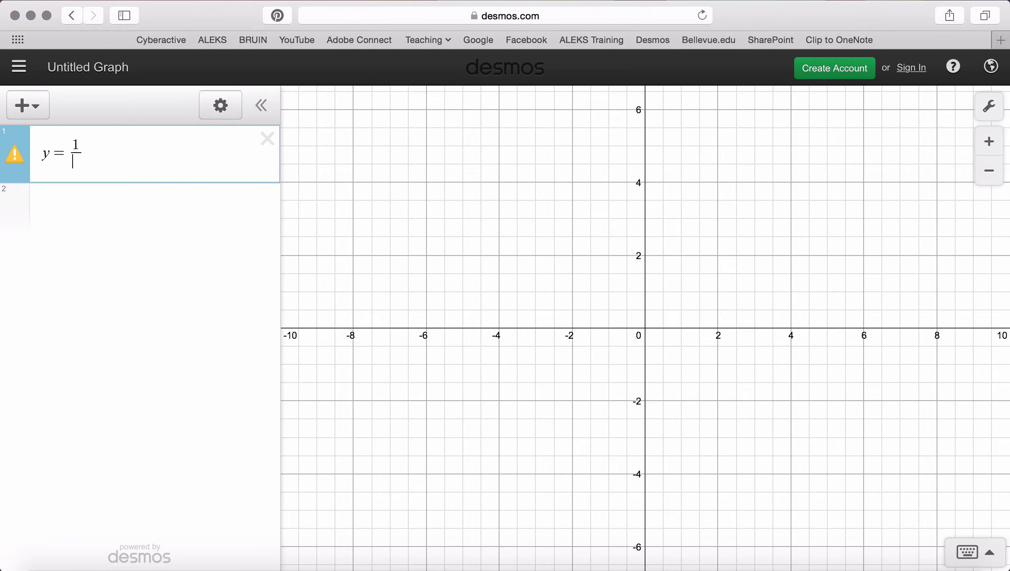
pyautogui.write('2')
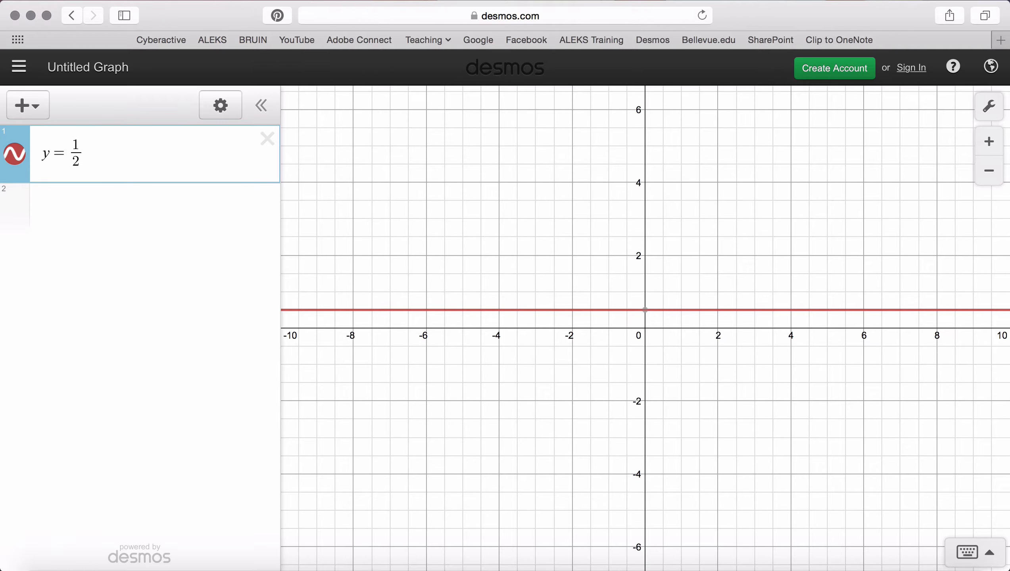
pyautogui.write('x')
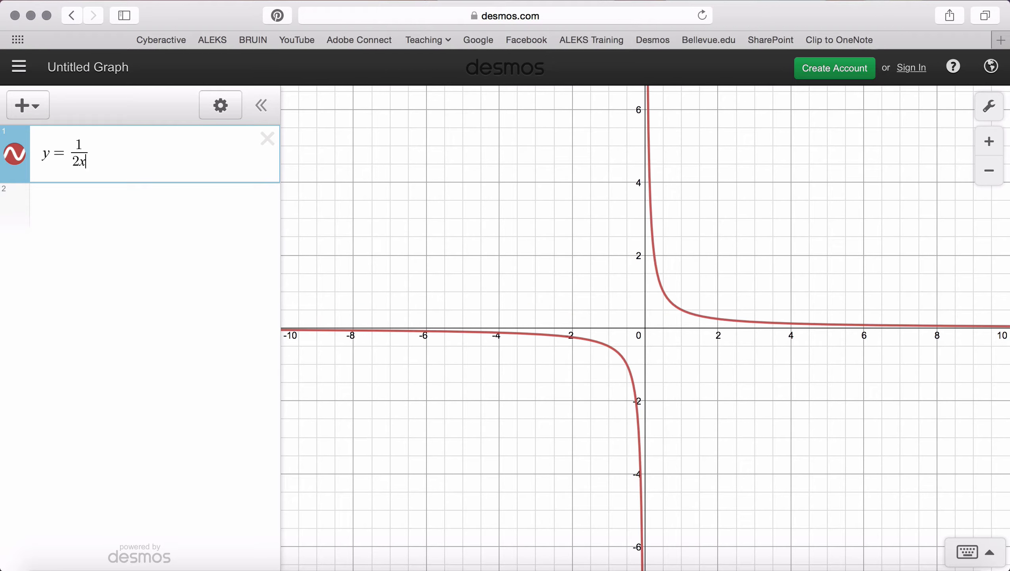
pyautogui.press('BackSpace')
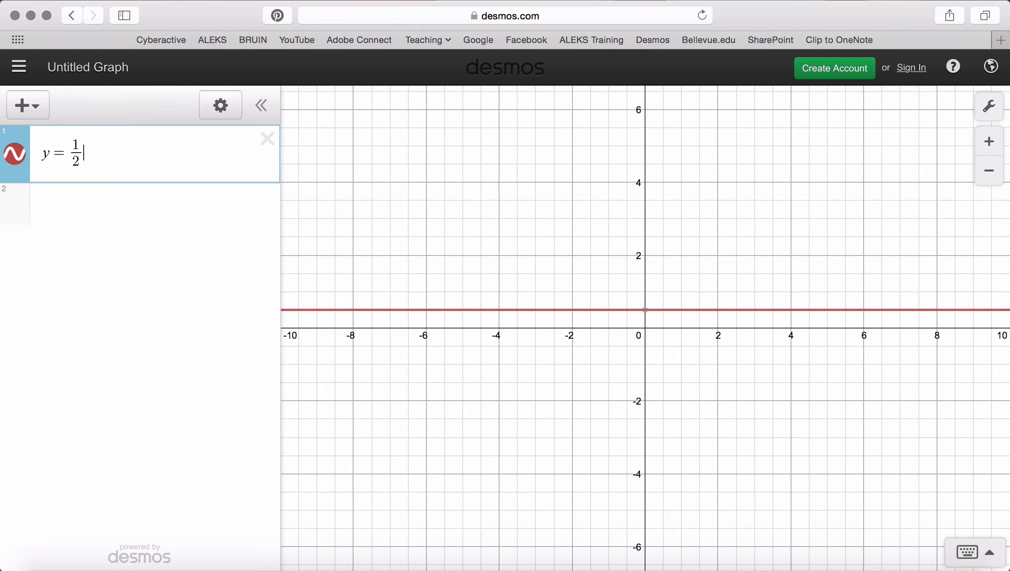
pyautogui.write('x')
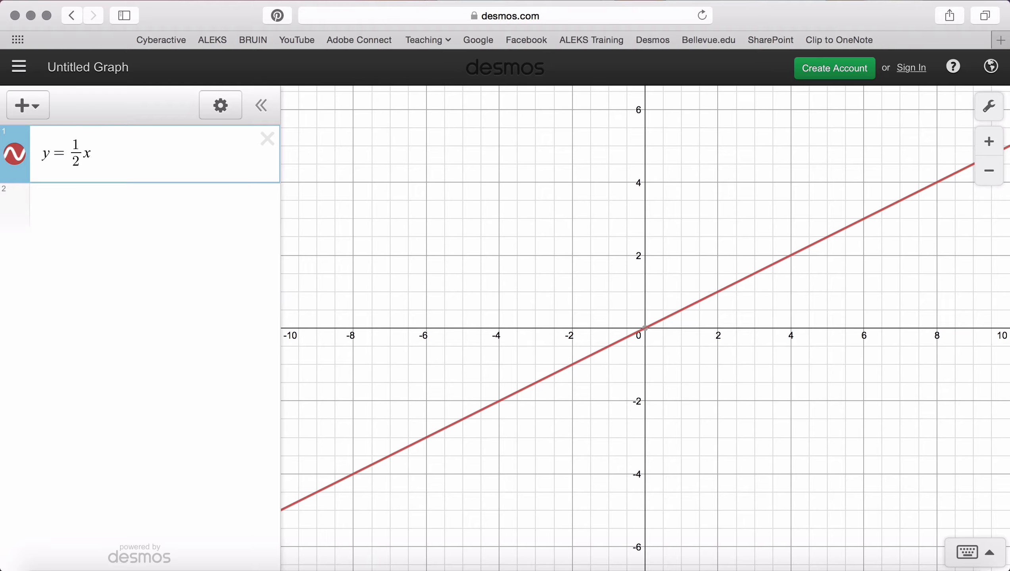
pyautogui.write('-4')
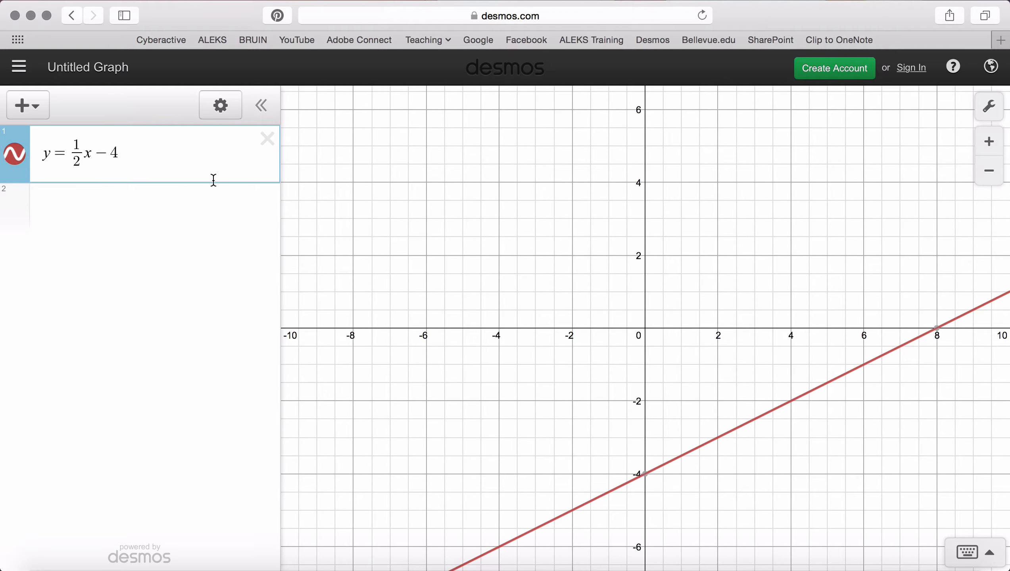
pyautogui.click(32, 111)
pyautogui.click(32, 111)
pyautogui.click(23, 106)
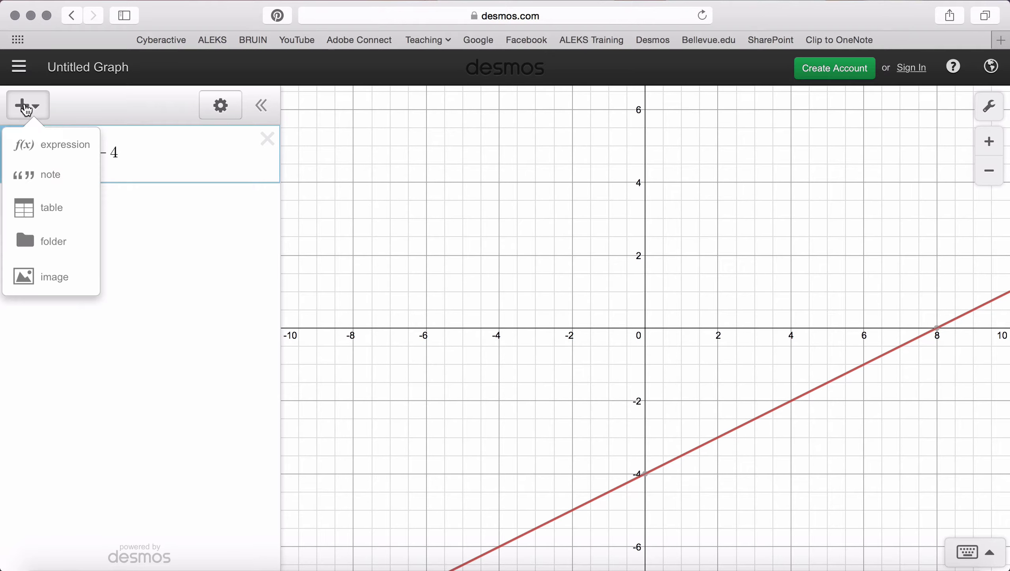
pyautogui.click(21, 104)
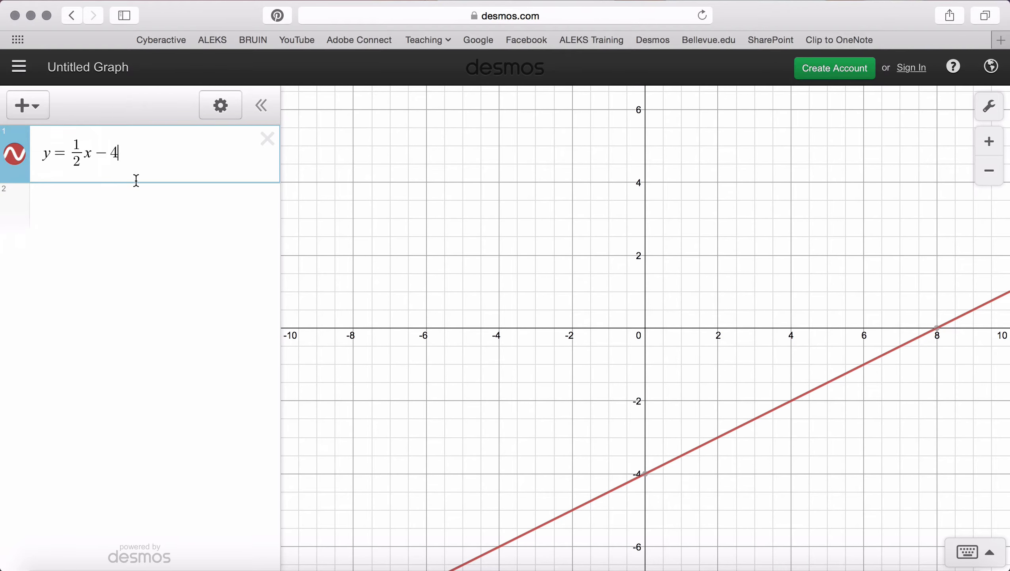
# Graph y = −2x as the second expression and show the coordinates where it crosses the first line.
pyautogui.click(136, 202)
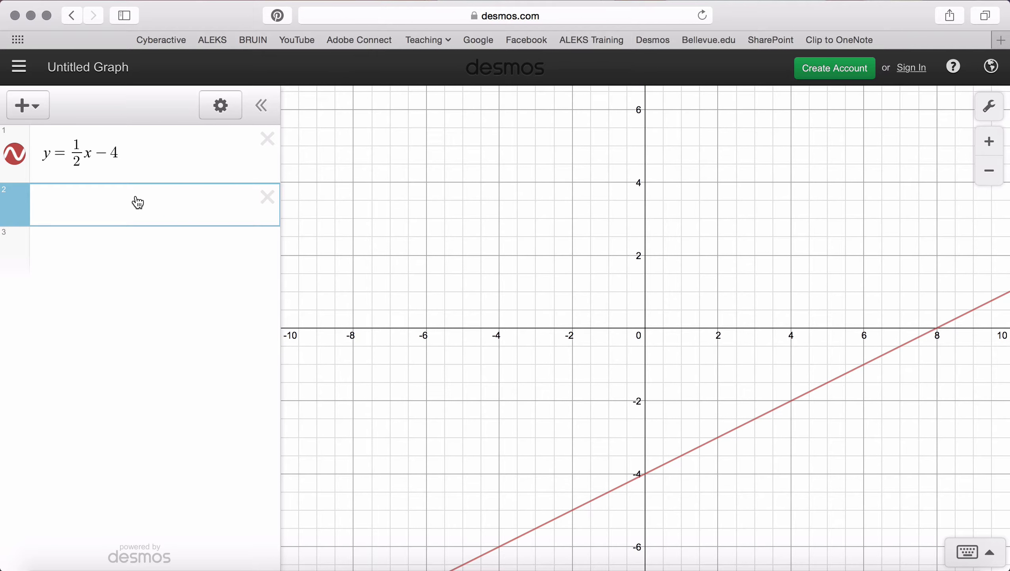
pyautogui.write('y=-2x')
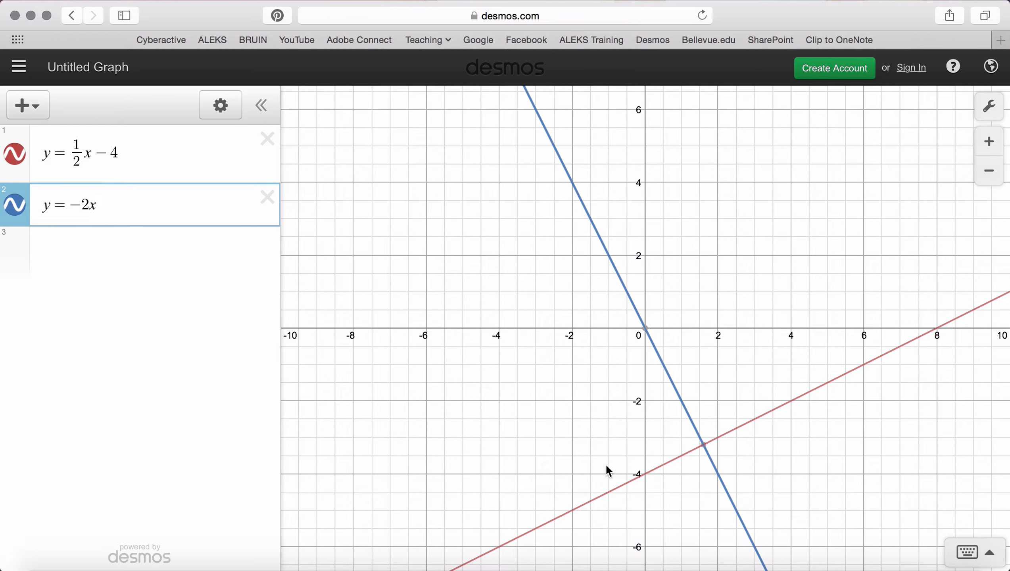
pyautogui.click(704, 446)
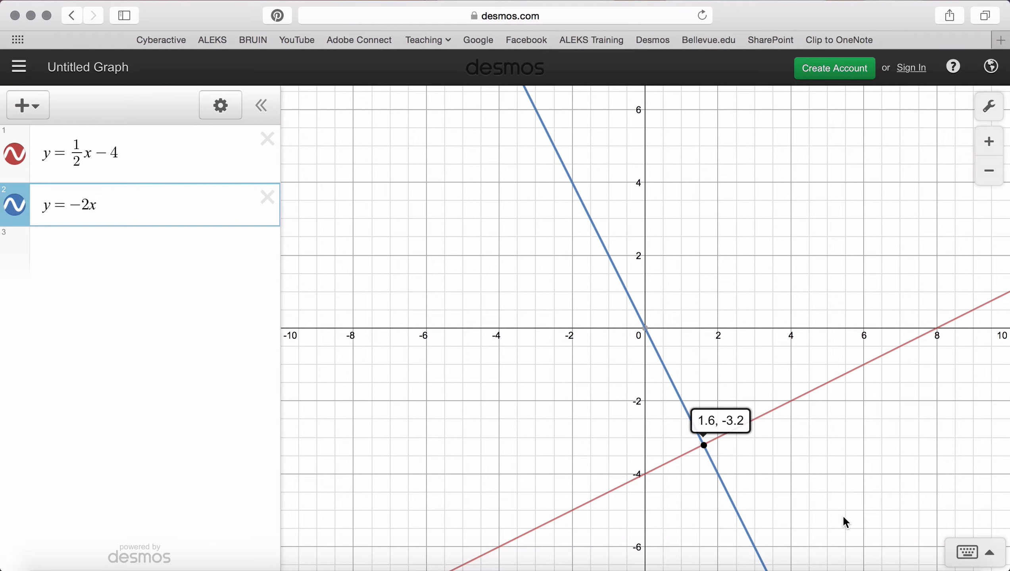
pyautogui.moveTo(783, 444); pyautogui.dragTo(728, 349)
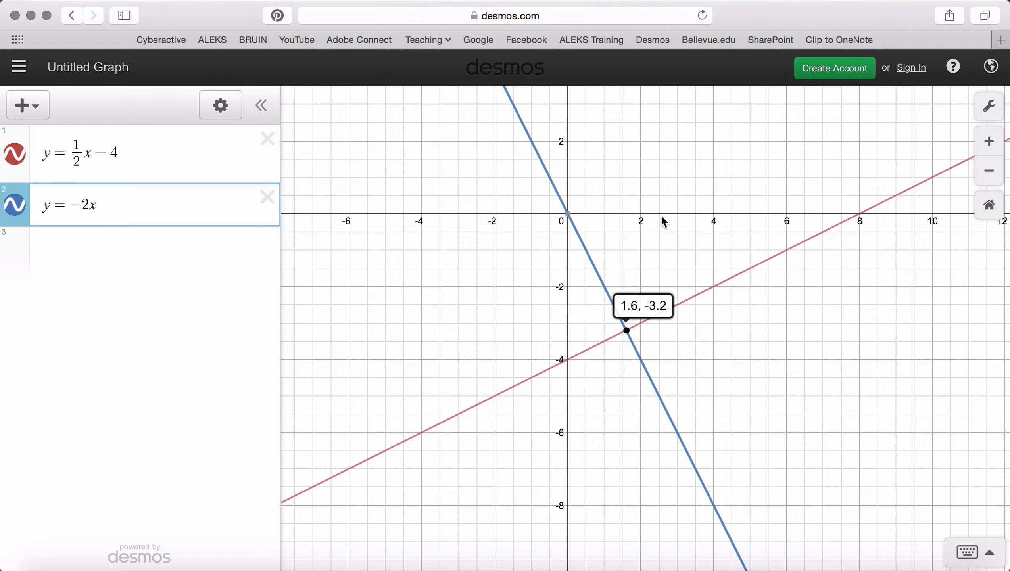
pyautogui.click(627, 331)
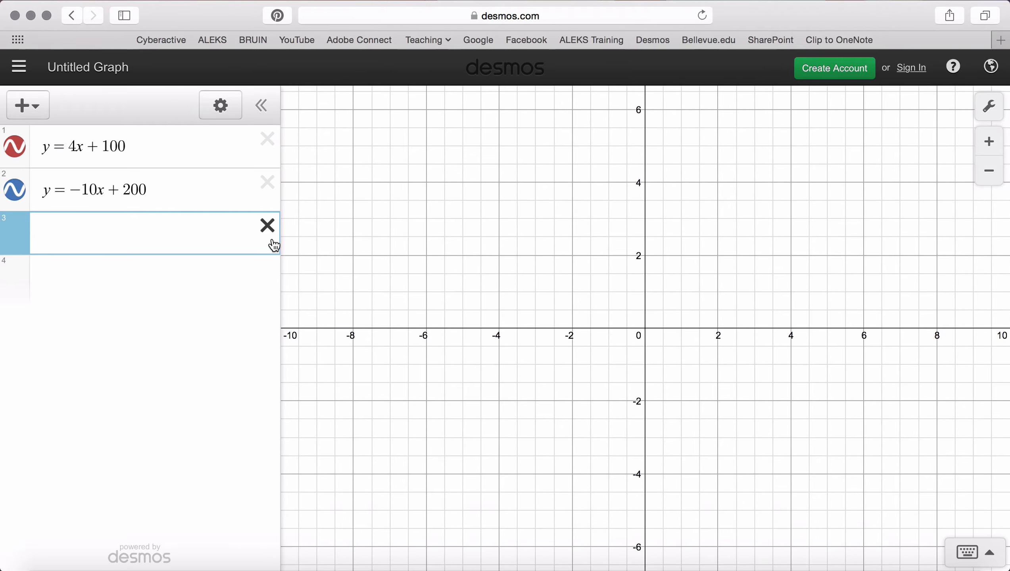
# Delete the empty third expression and zoom the graph out far enough to find where the two lines cross.
pyautogui.click(268, 232)
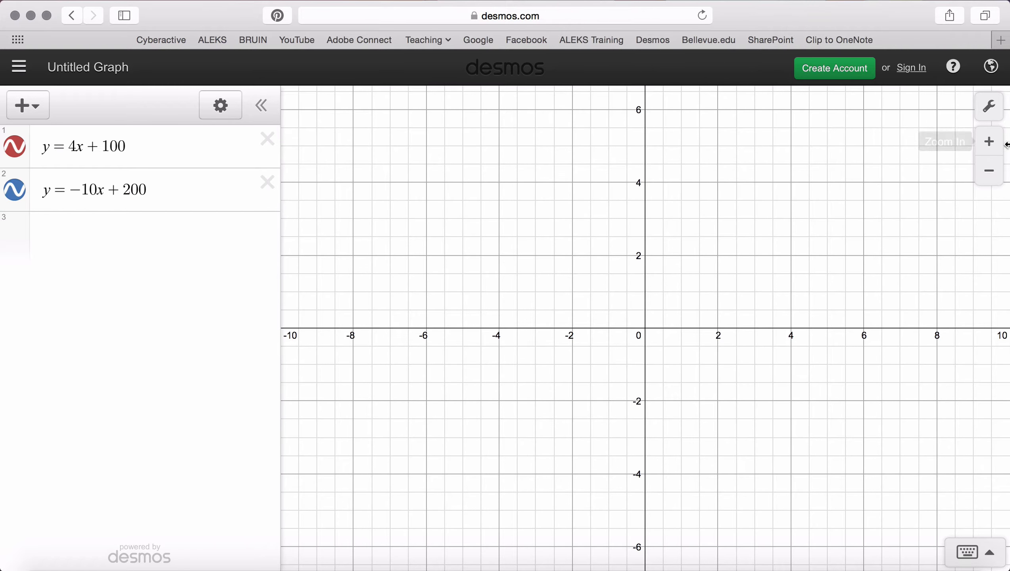
pyautogui.click(999, 179)
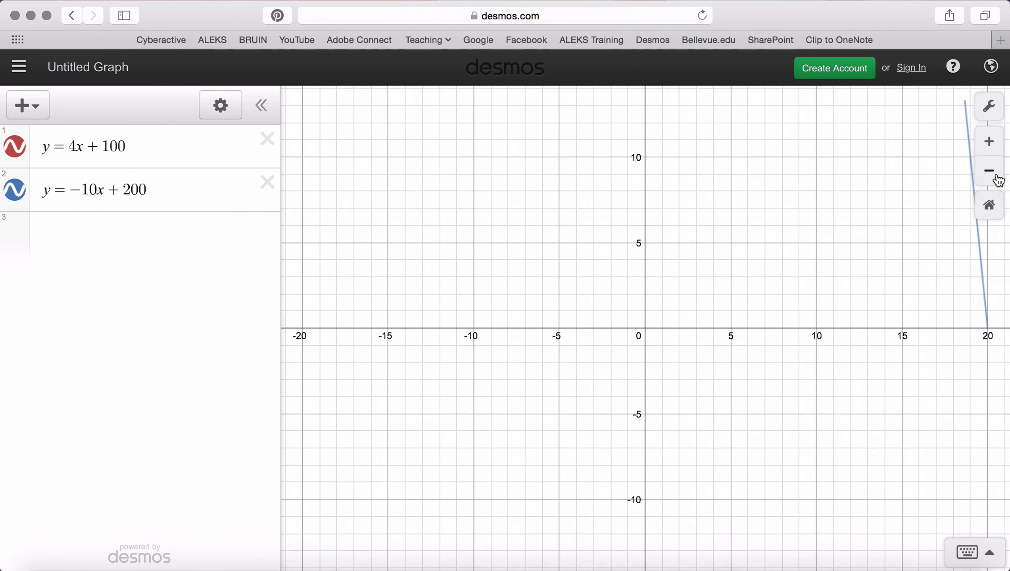
pyautogui.click(999, 179)
pyautogui.click(999, 180)
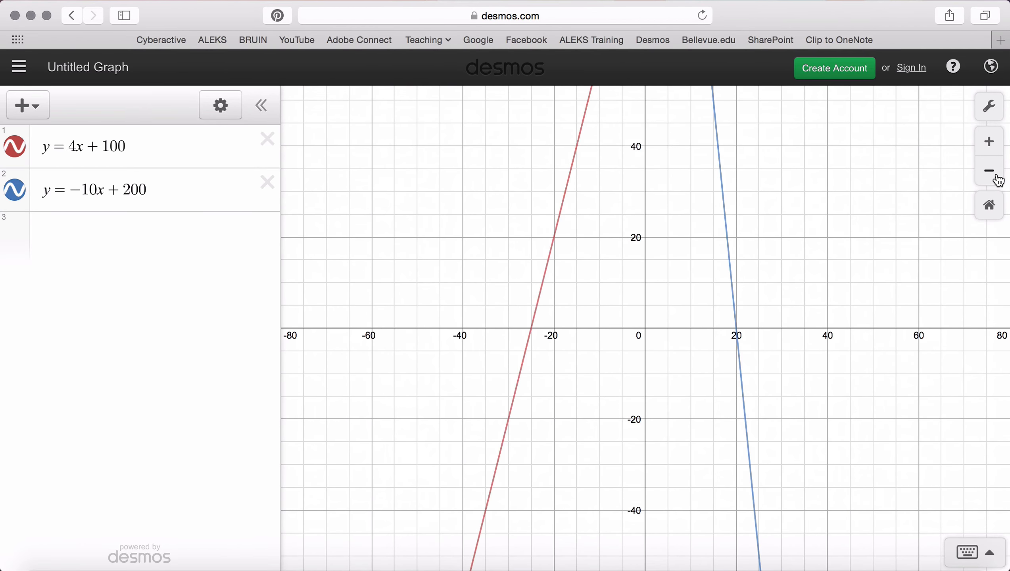
pyautogui.click(999, 179)
pyautogui.click(999, 179)
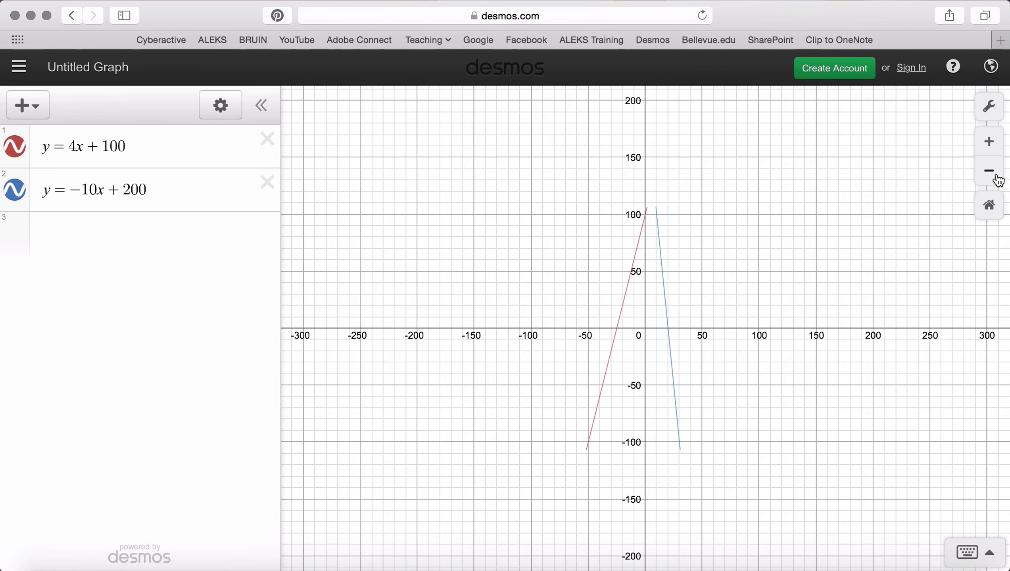
pyautogui.click(992, 180)
pyautogui.moveTo(850, 216); pyautogui.dragTo(778, 219)
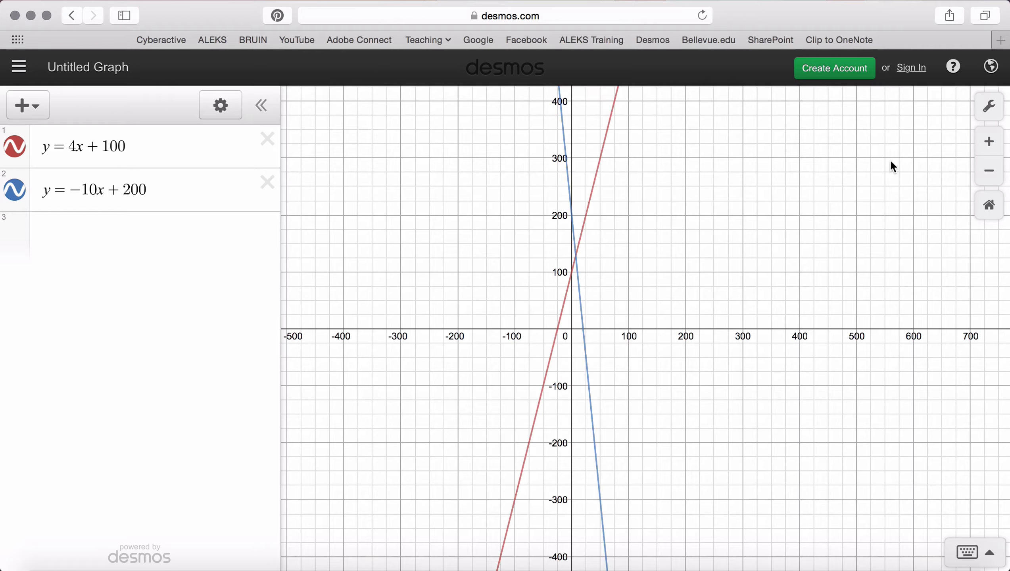
# Set the graph's x-axis range from −50 to 50.
pyautogui.click(988, 114)
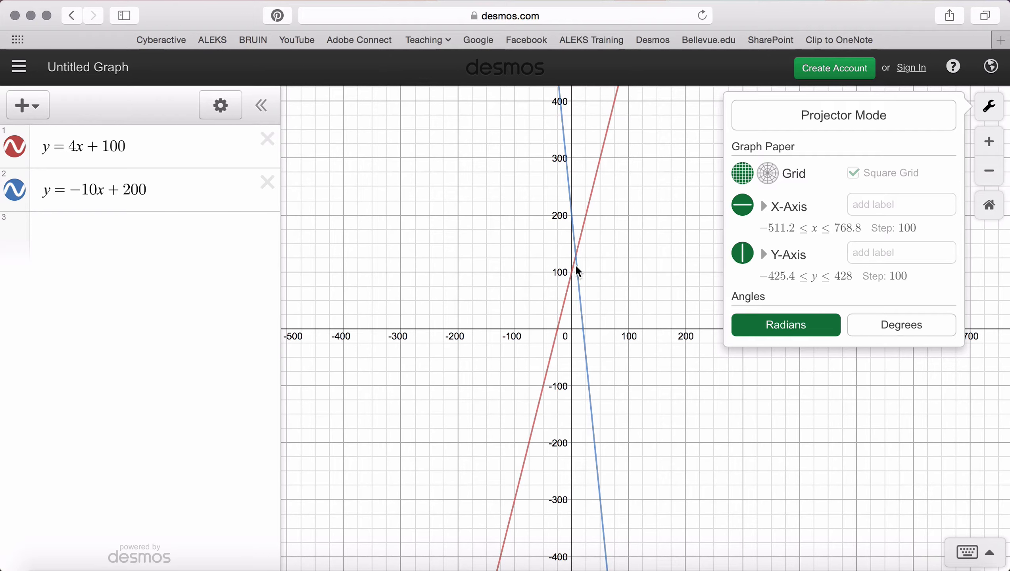
pyautogui.click(775, 231)
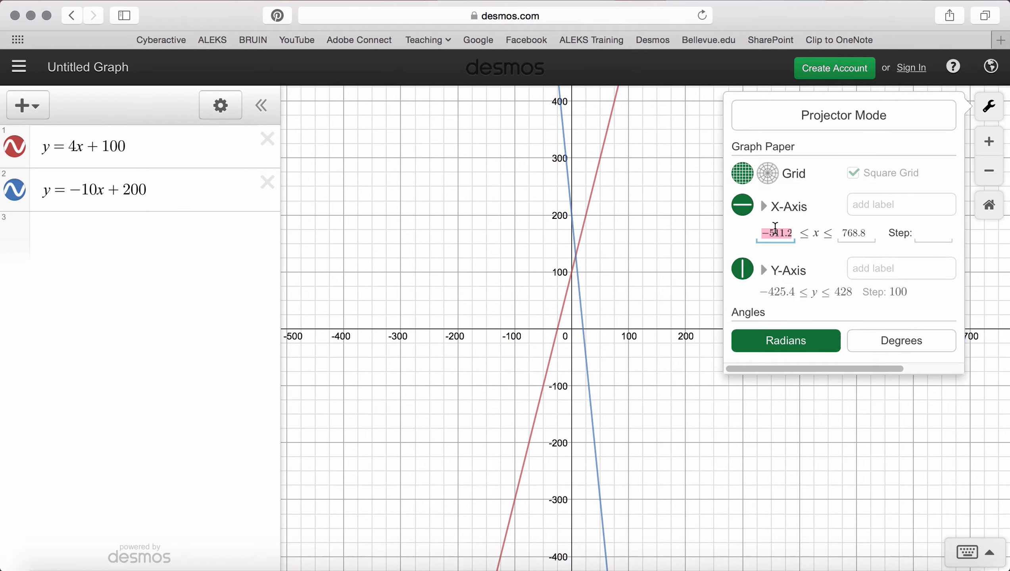
pyautogui.write('-50')
pyautogui.press('Return')
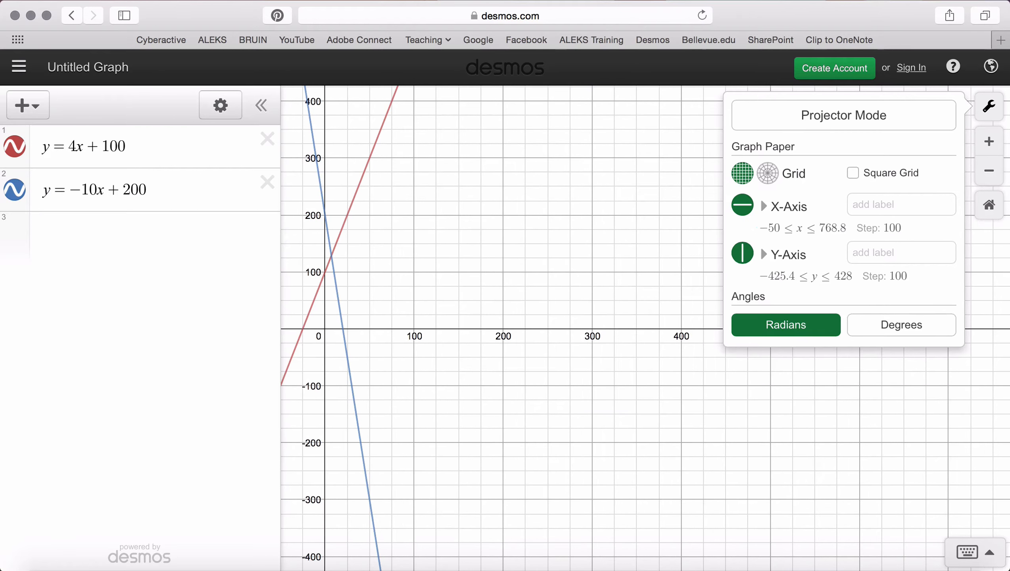
pyautogui.click(834, 229)
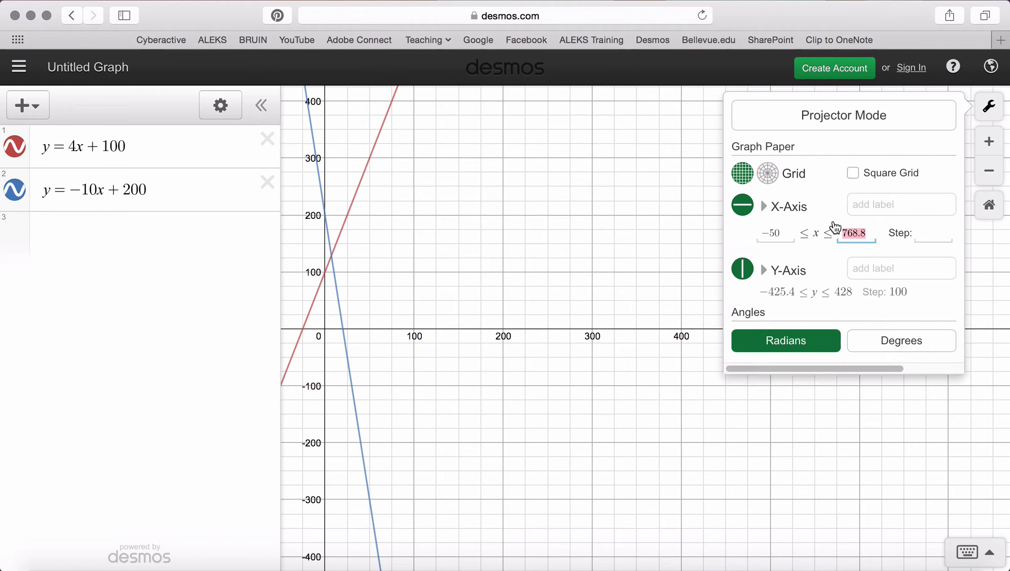
pyautogui.write('50')
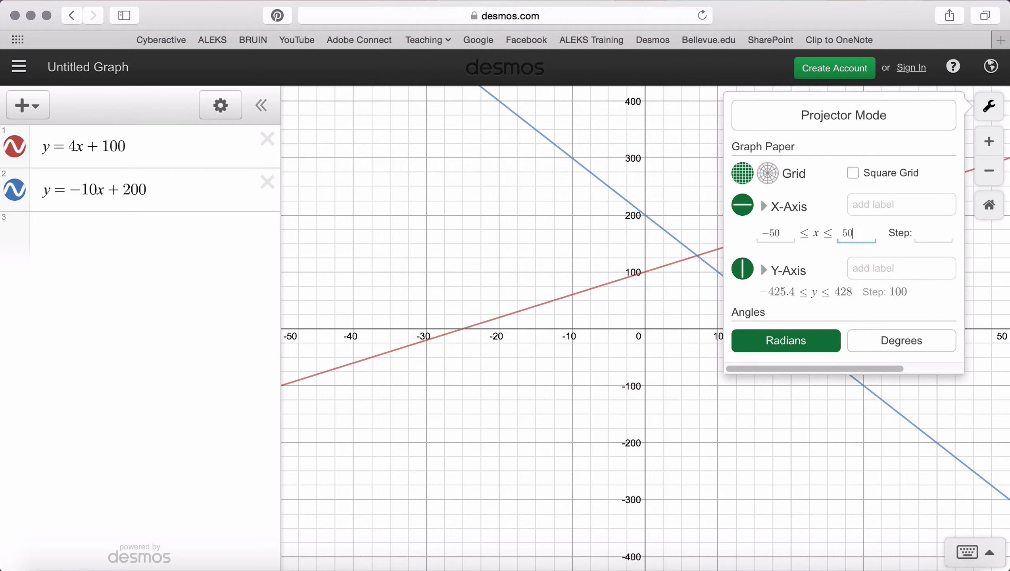
pyautogui.press('Return')
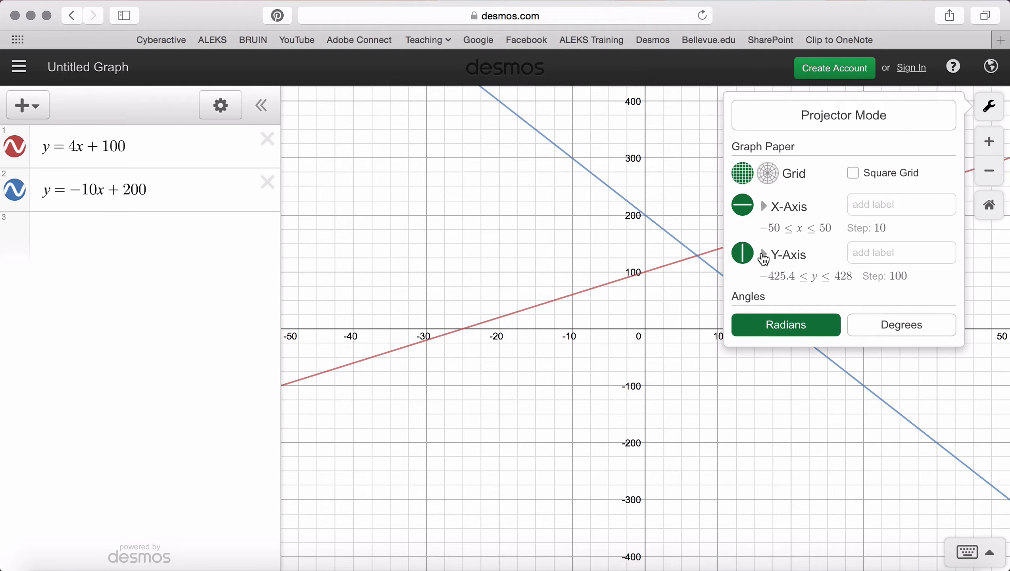
# Set the graph's y-axis range from −100 to 300 and close the graph settings.
pyautogui.click(777, 276)
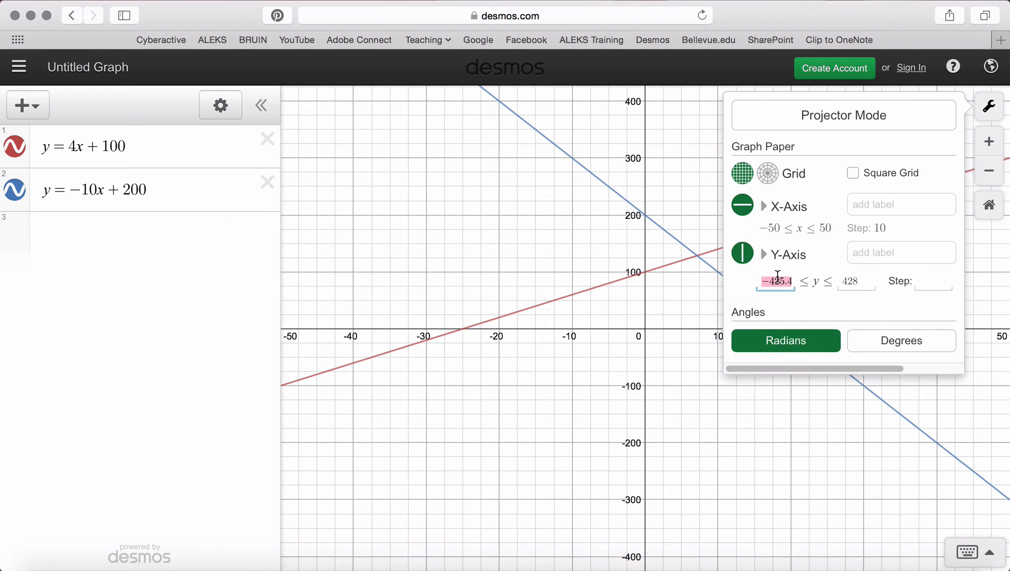
pyautogui.write('-100')
pyautogui.press('Return')
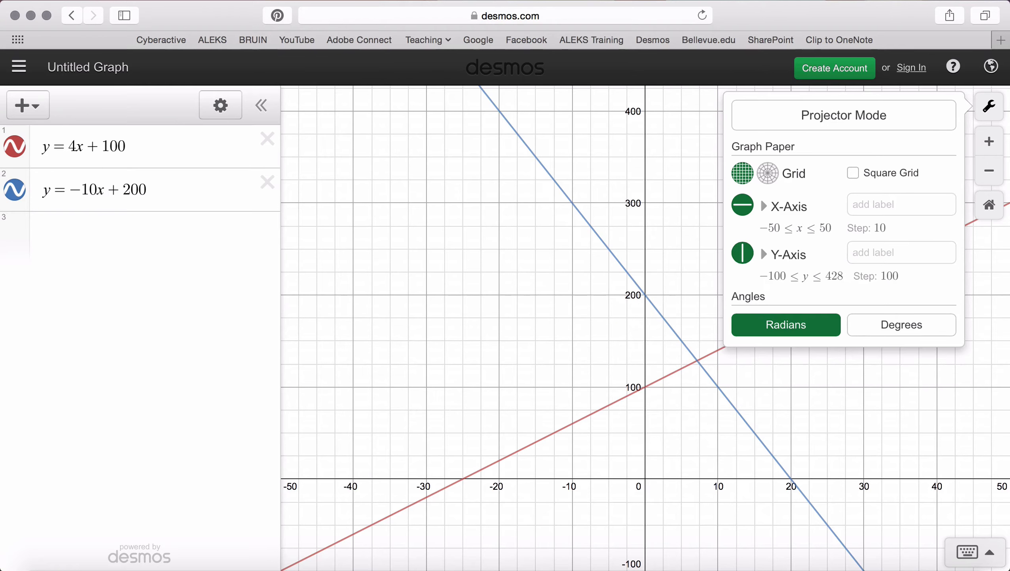
pyautogui.click(838, 274)
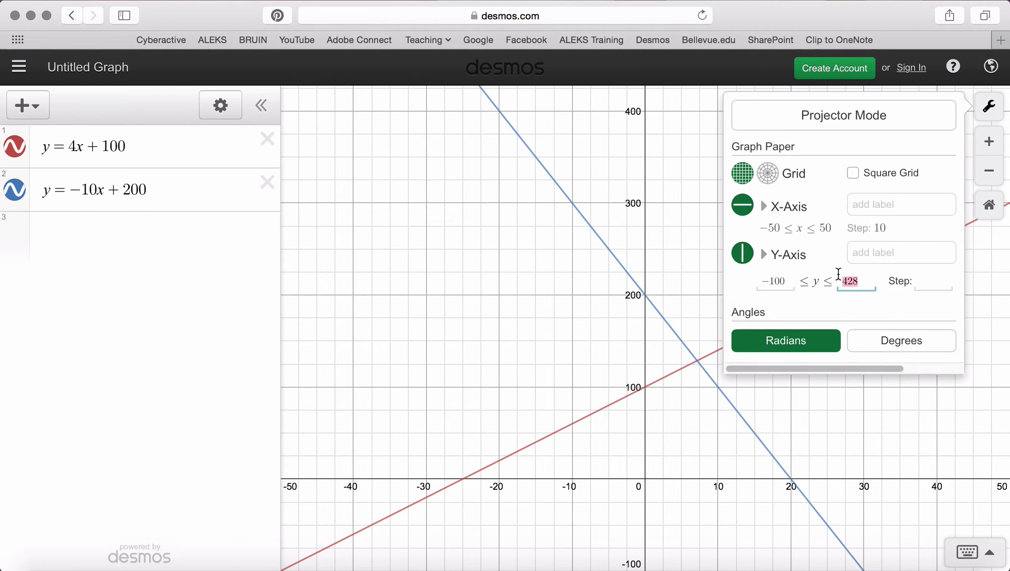
pyautogui.write('300')
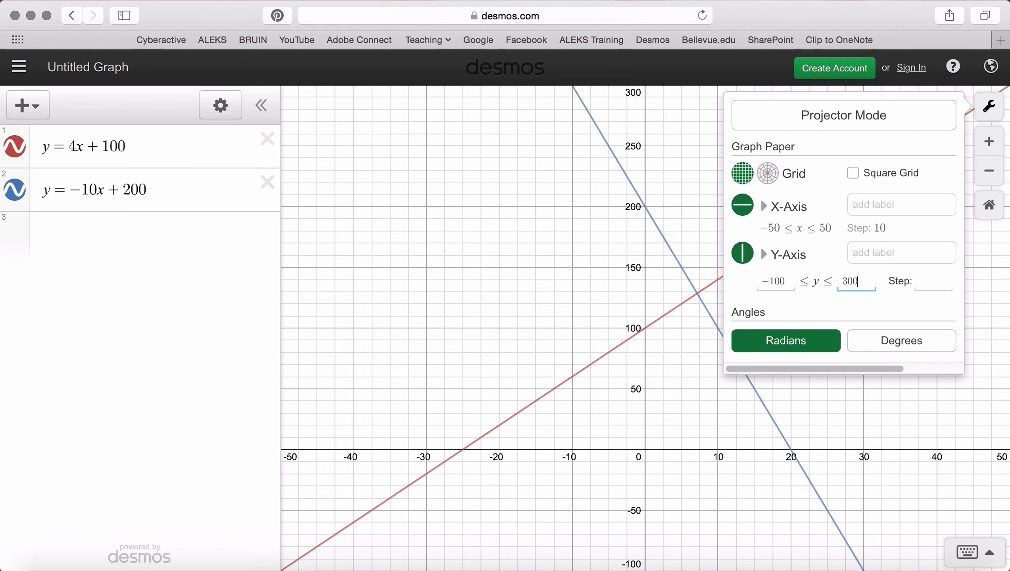
pyautogui.press('Return')
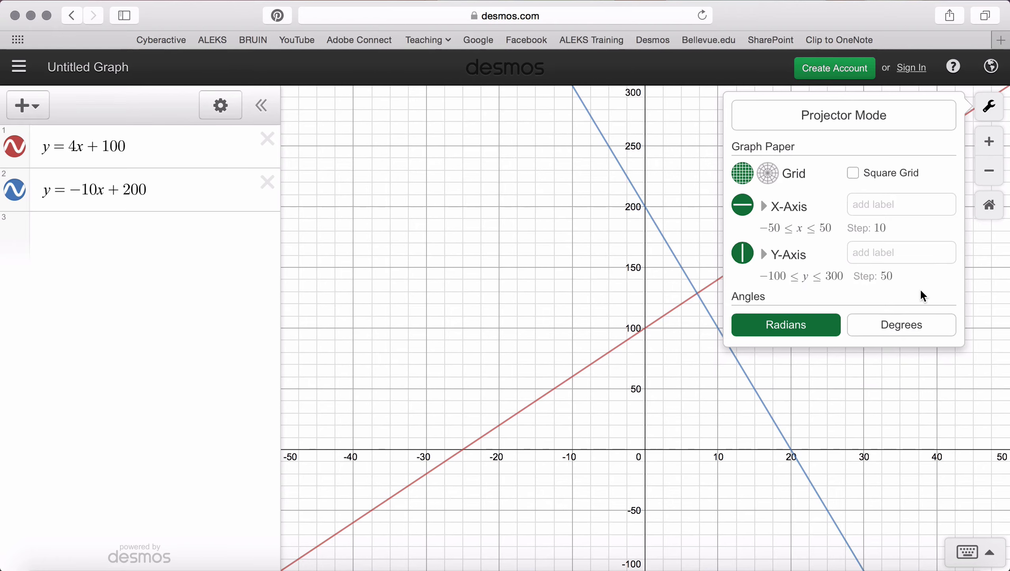
pyautogui.click(989, 107)
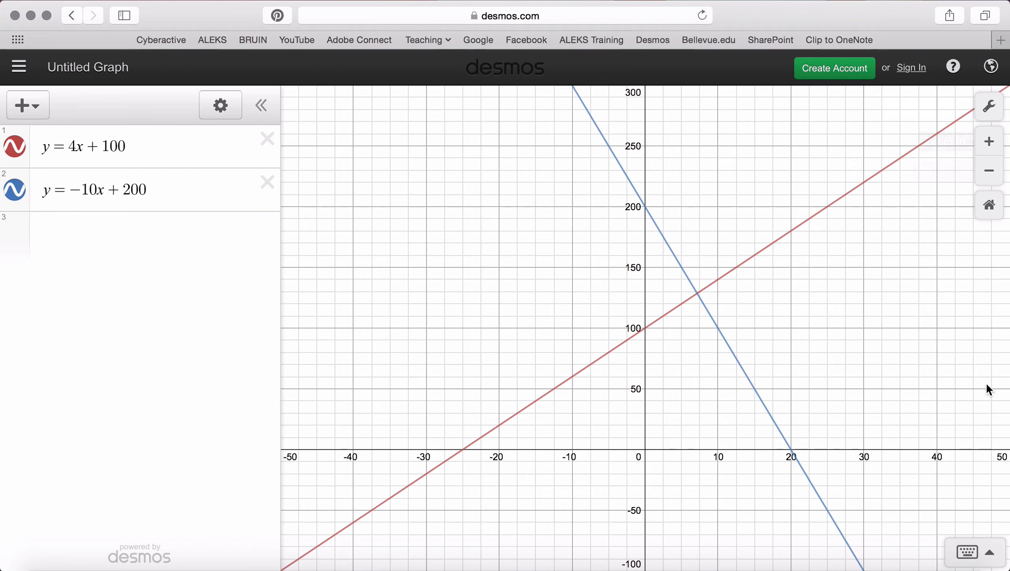
# Show the coordinates of the intersection of y = 4x + 100 and y = −10x + 200.
pyautogui.click(697, 290)
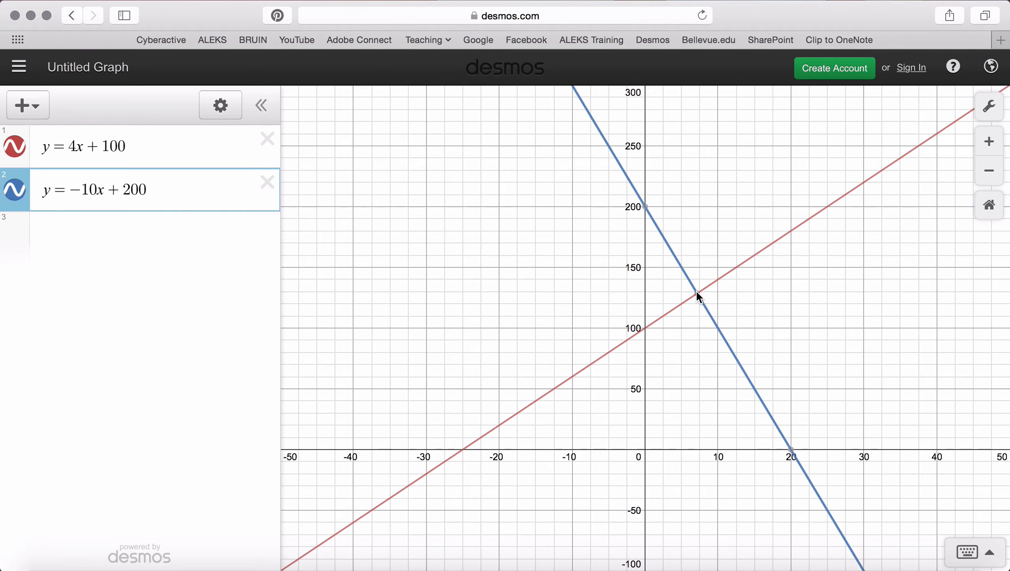
pyautogui.click(697, 296)
pyautogui.click(697, 296)
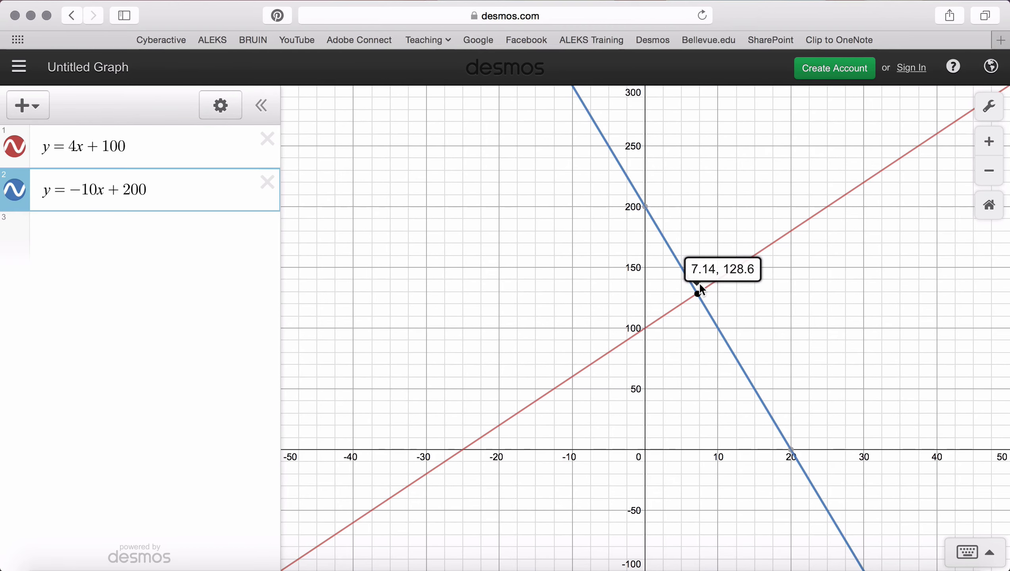
pyautogui.moveTo(646, 213)
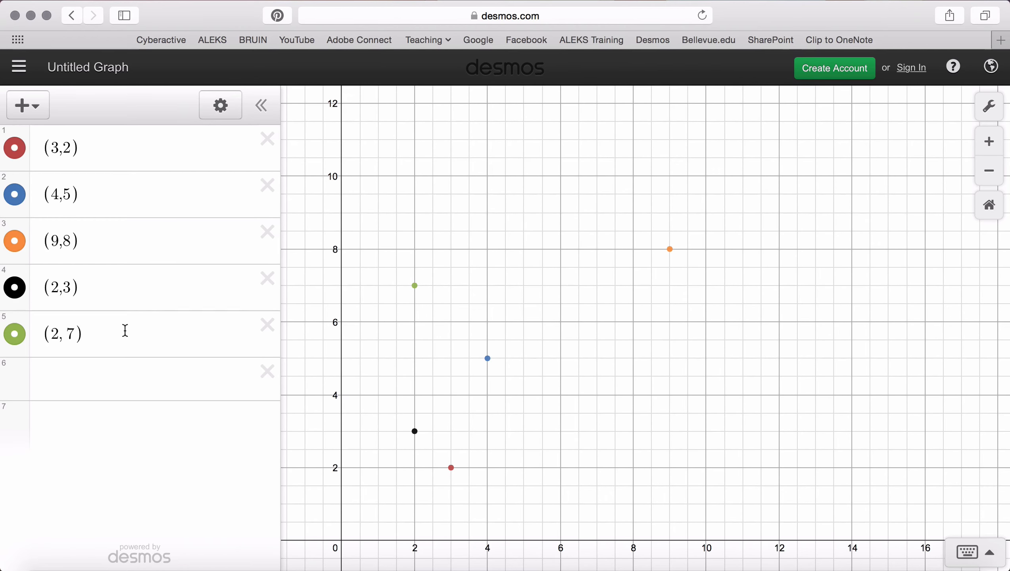
# Plot the point (6,5) as the sixth expression and add an empty expression below it.
pyautogui.click(110, 385)
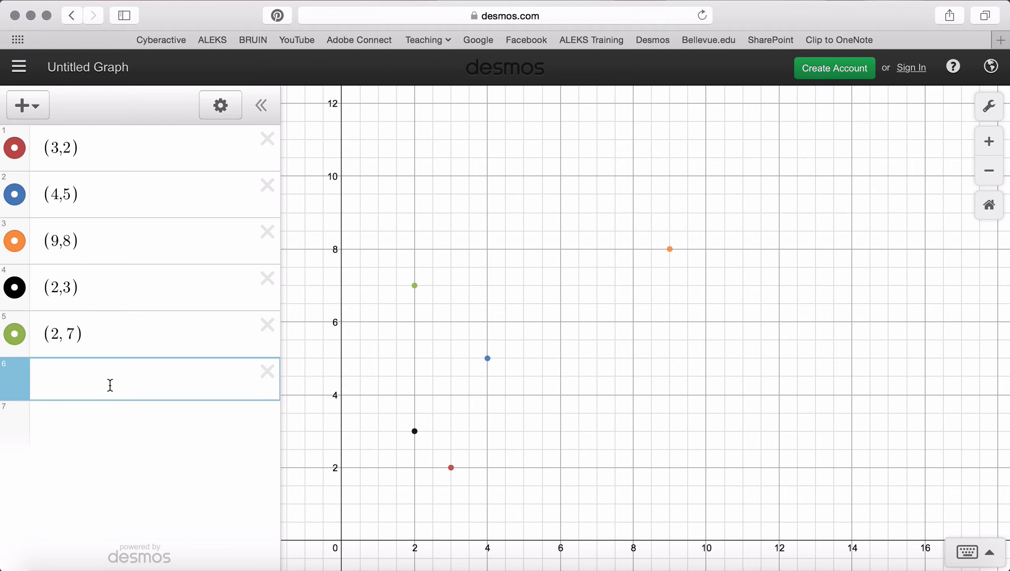
pyautogui.write('(')
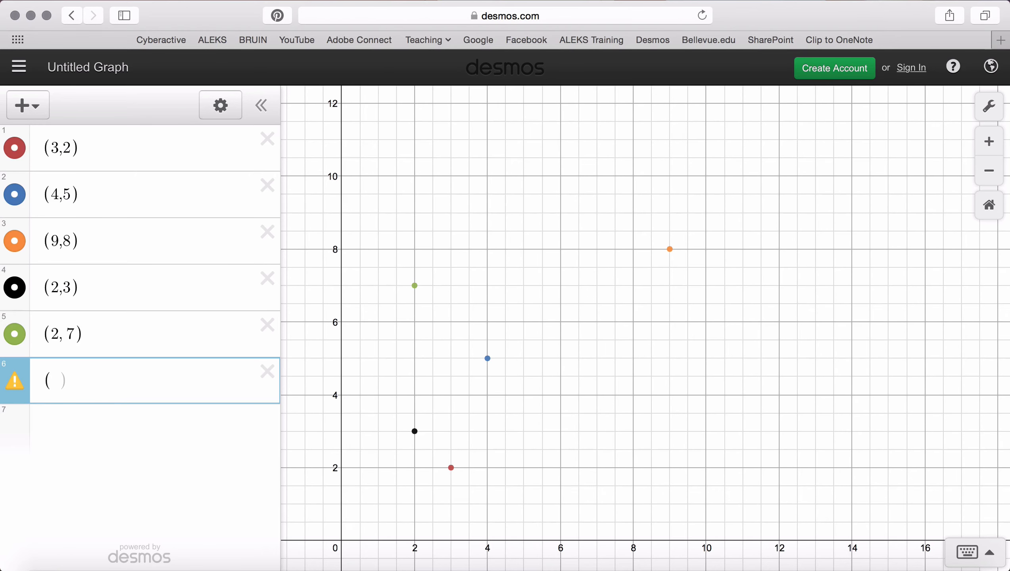
pyautogui.write('6,5)')
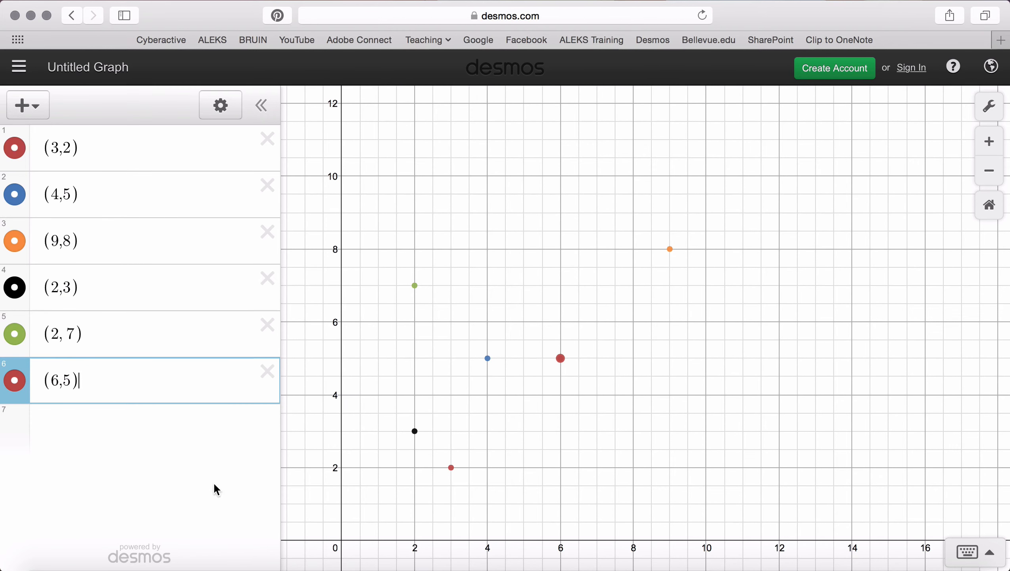
pyautogui.click(188, 446)
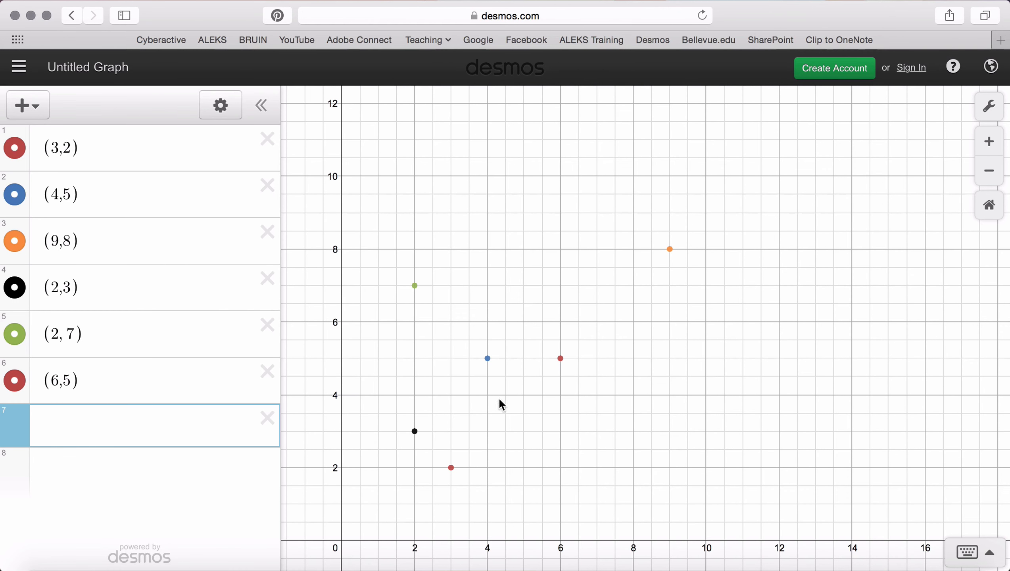
# Show the coordinate labels of the points (2, 3) and (4, 5), and graph the line y = x + 1 through them.
pyautogui.click(414, 432)
pyautogui.click(488, 359)
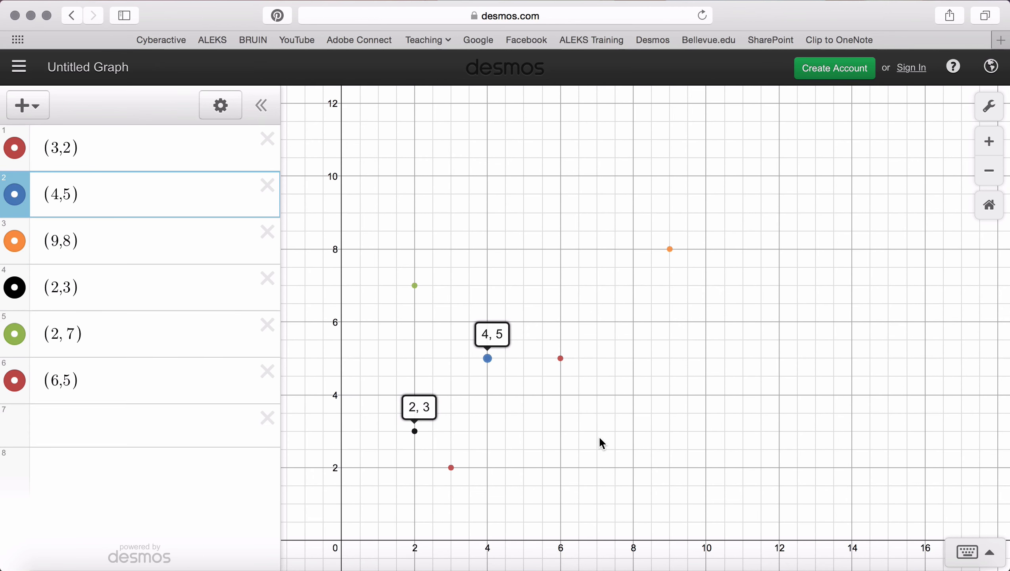
pyautogui.click(212, 434)
pyautogui.write('y')
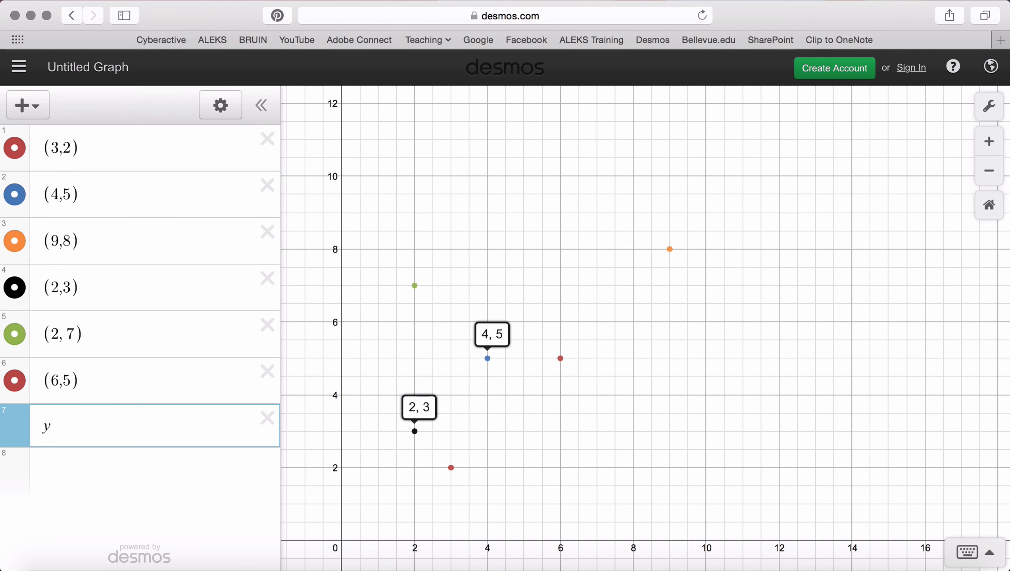
pyautogui.write('=x+1')
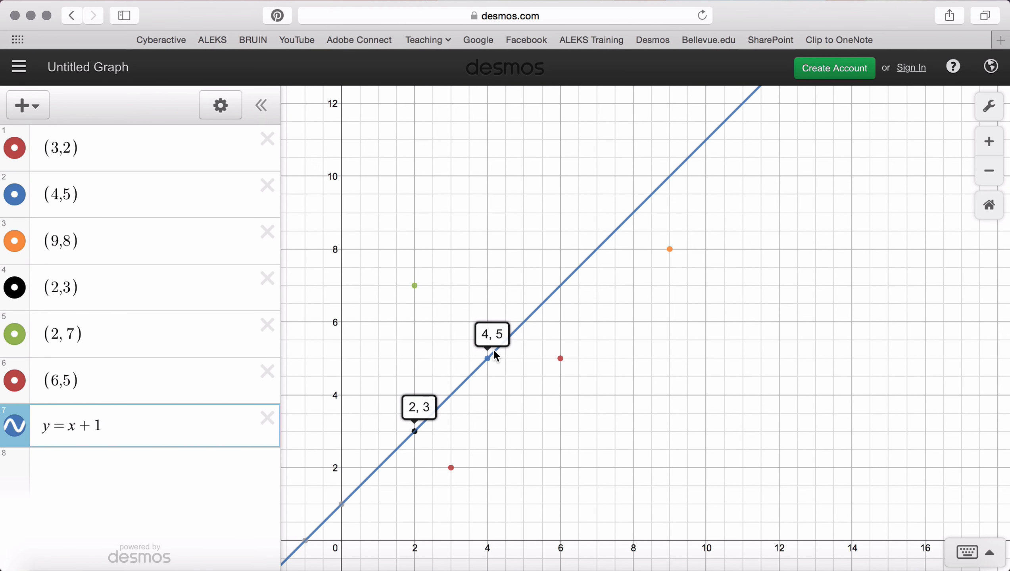
# Examine the line y = x + 1 and the plotted points at wider and closer zoom levels.
pyautogui.click(719, 484)
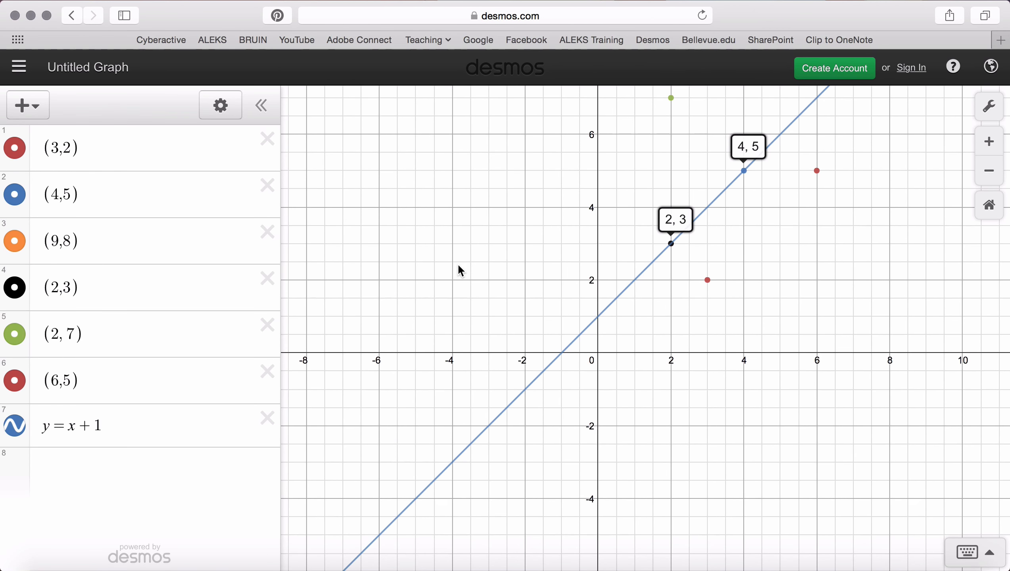
pyautogui.click(990, 171)
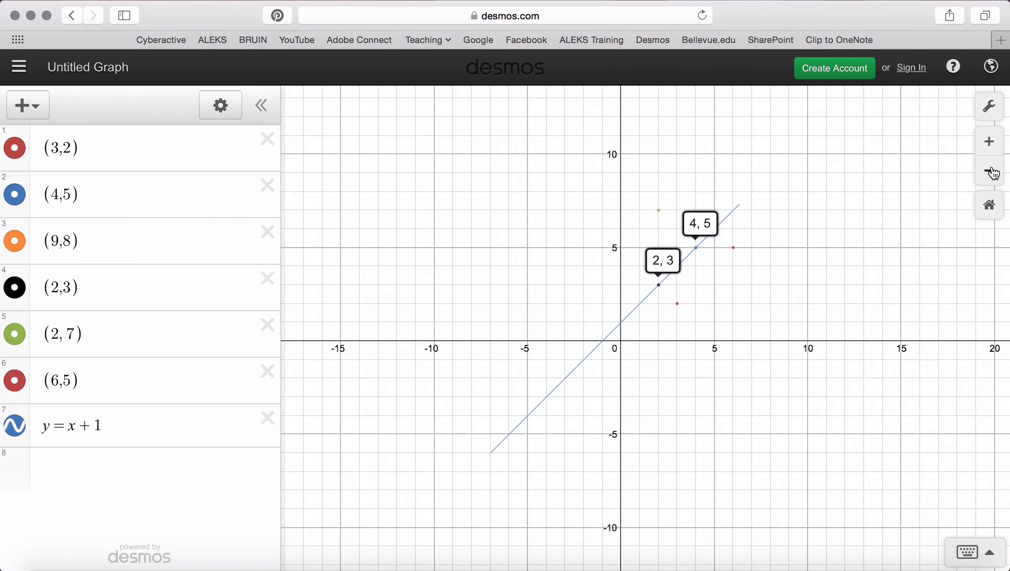
pyautogui.click(992, 173)
pyautogui.click(991, 172)
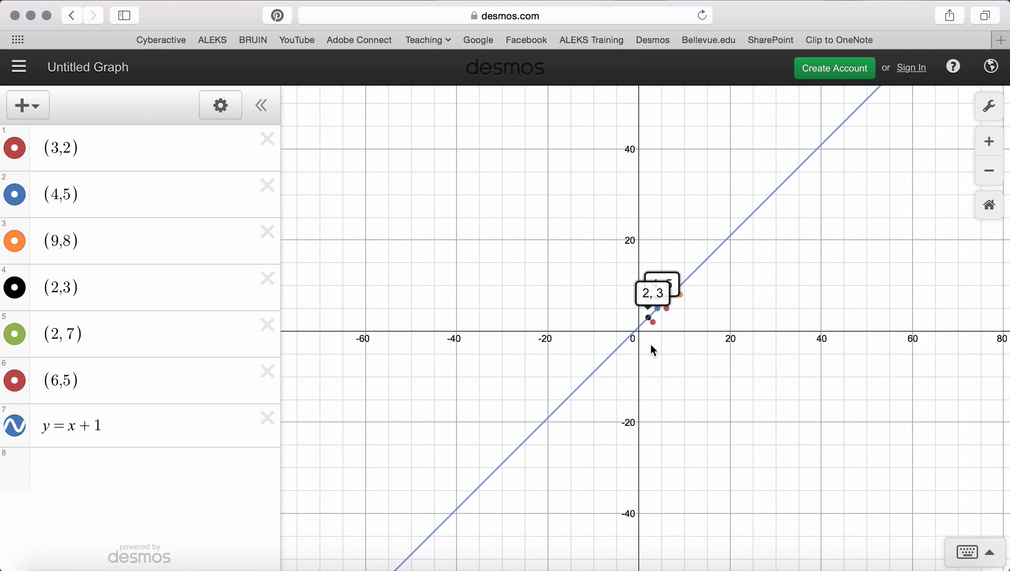
pyautogui.click(991, 142)
pyautogui.click(991, 142)
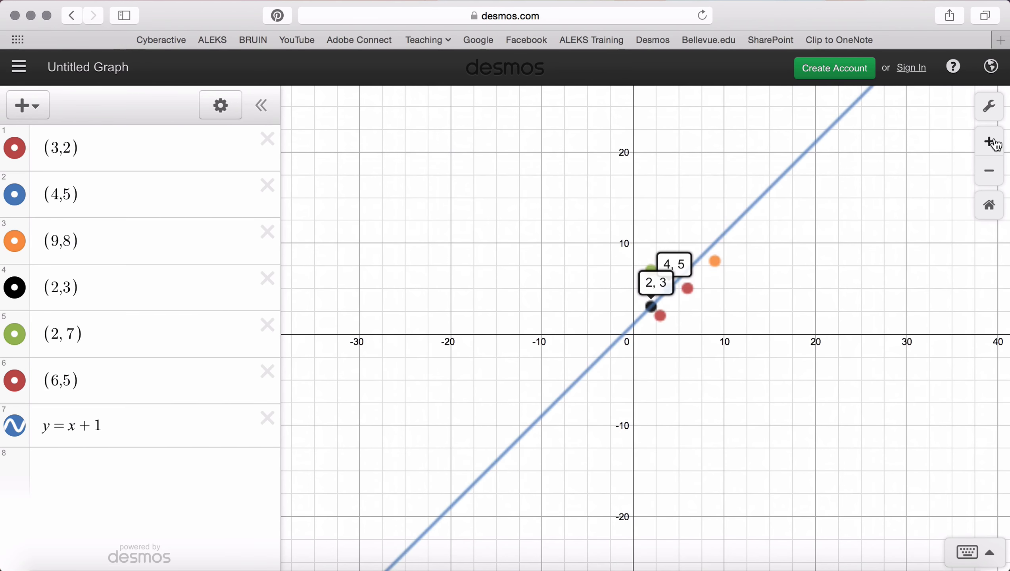
pyautogui.click(991, 142)
pyautogui.click(989, 141)
pyautogui.click(989, 142)
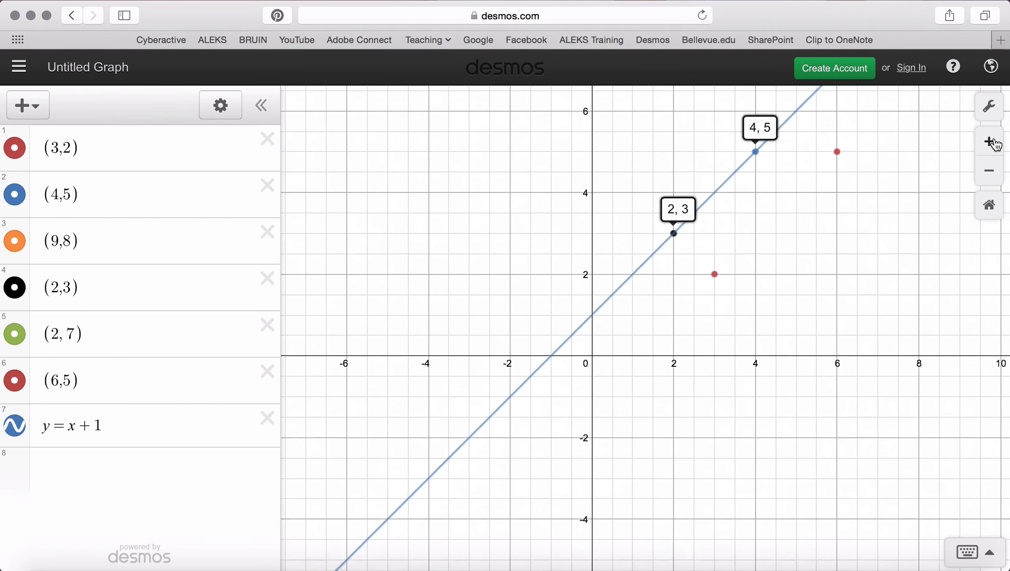
pyautogui.moveTo(848, 206); pyautogui.dragTo(707, 343)
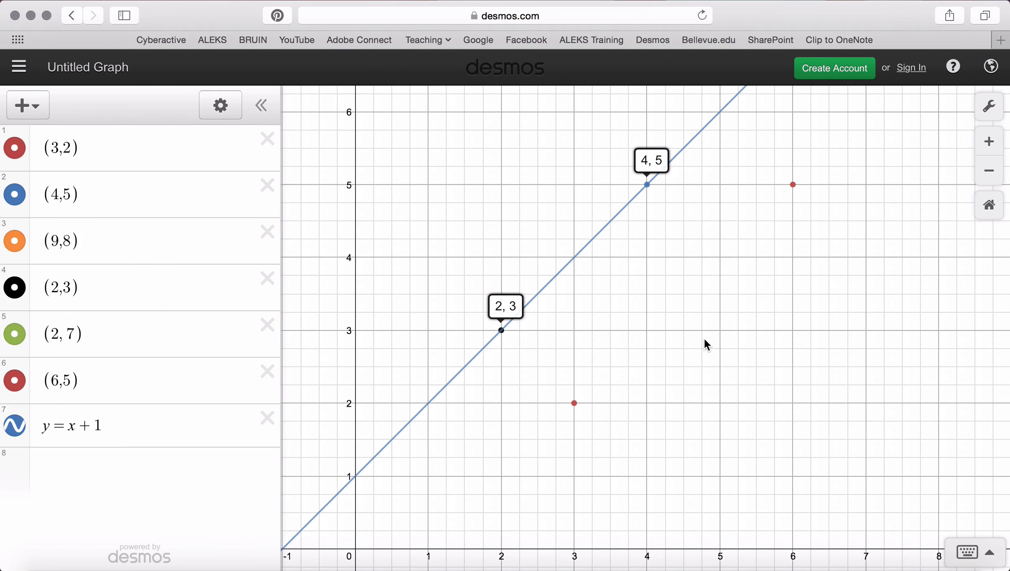
pyautogui.click(990, 172)
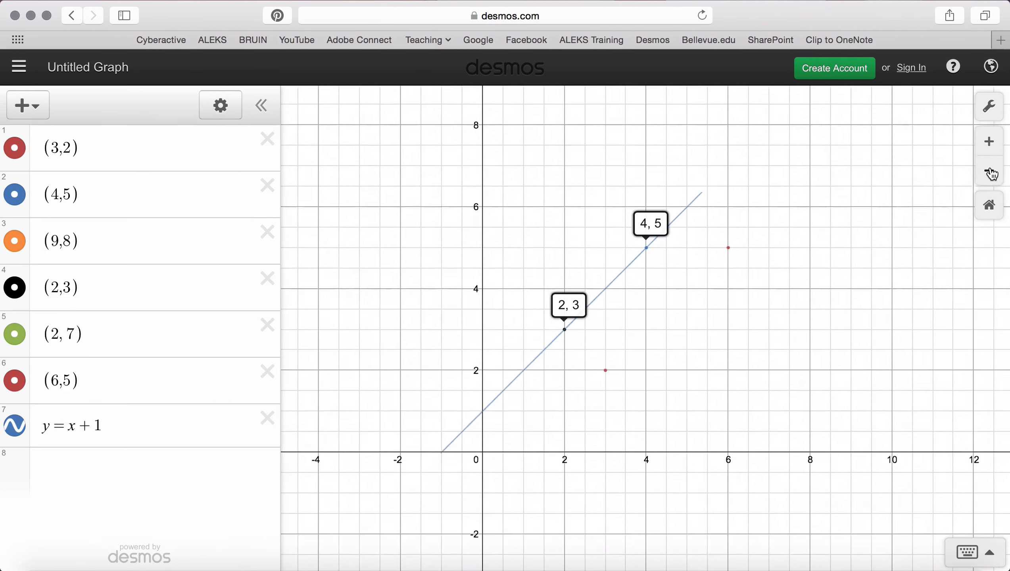